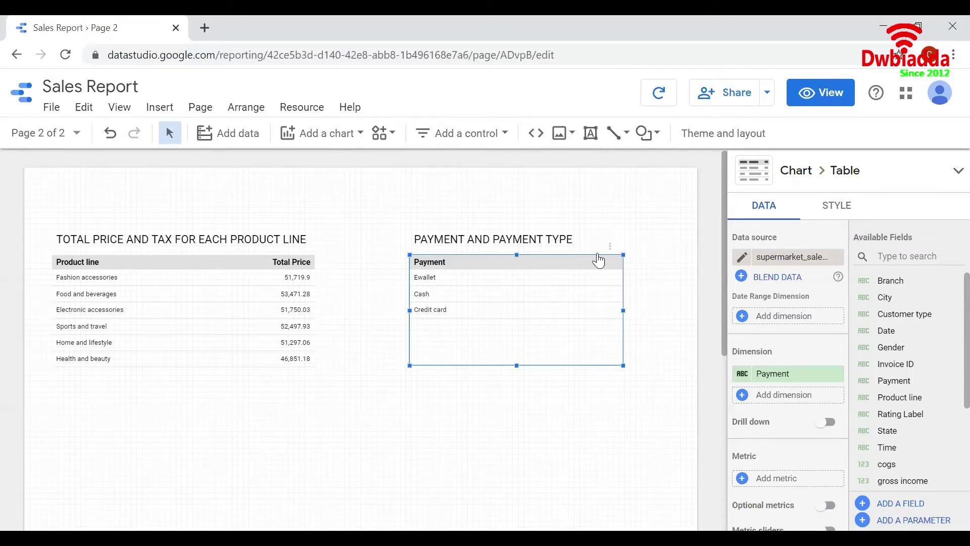
# - Start a new calculated metric field named Tax for the product line table
pyautogui.click(251, 334)
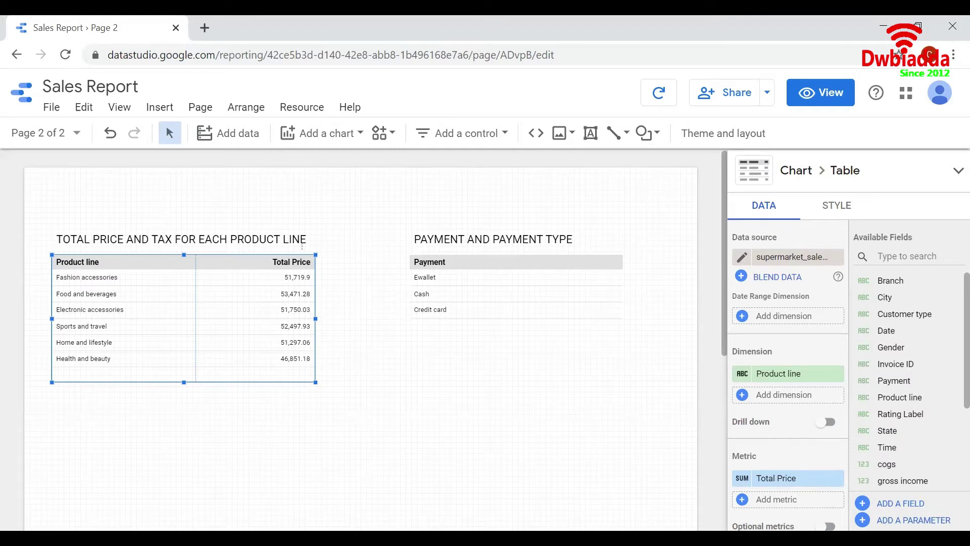
pyautogui.click(742, 500)
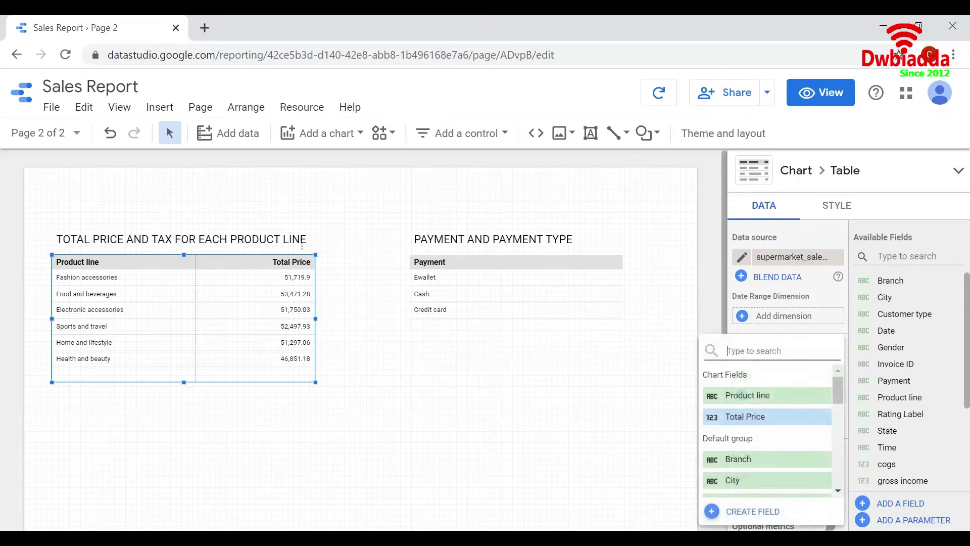
pyautogui.click(712, 511)
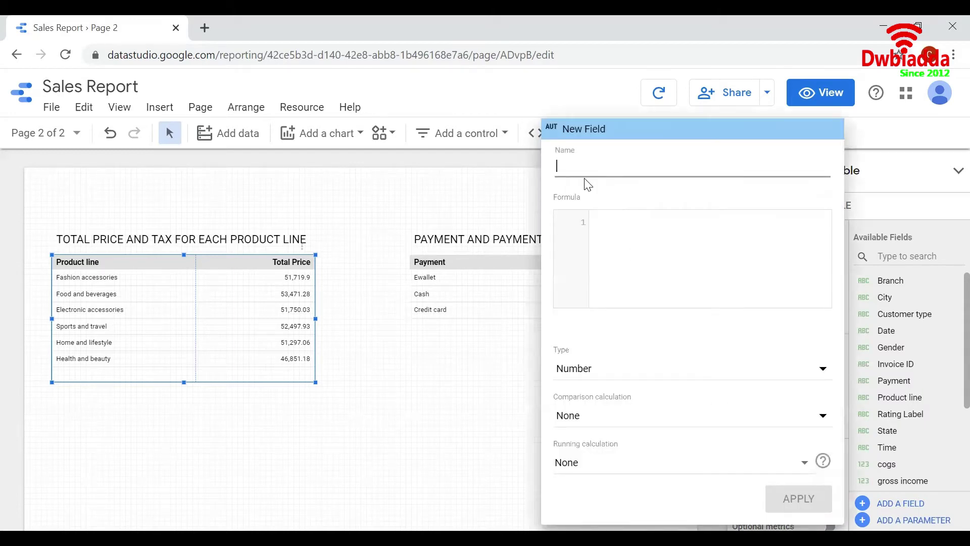
pyautogui.write('Tax')
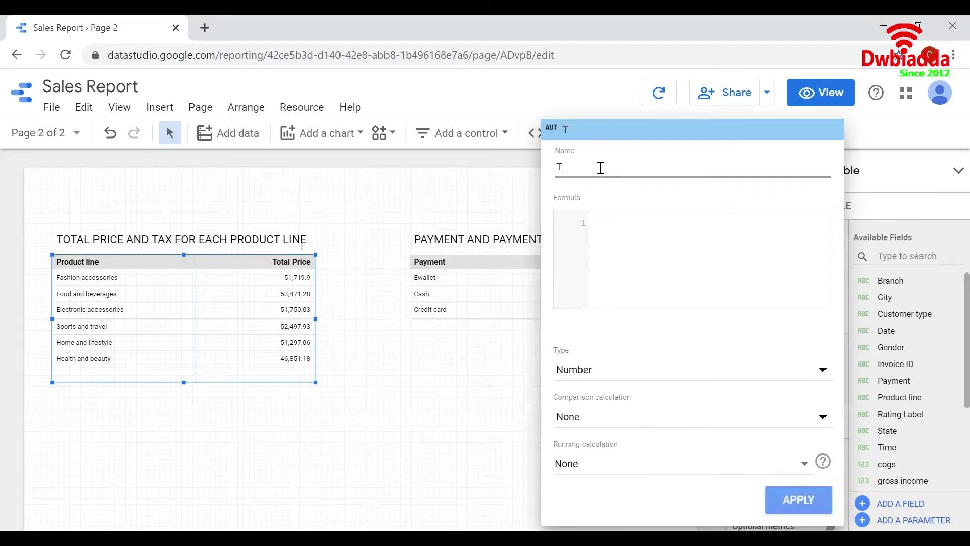
# - Define the Tax field's formula as 0.05 * Total Price and apply it to the product line table
pyautogui.click(605, 221)
pyautogui.write('0.05 ')
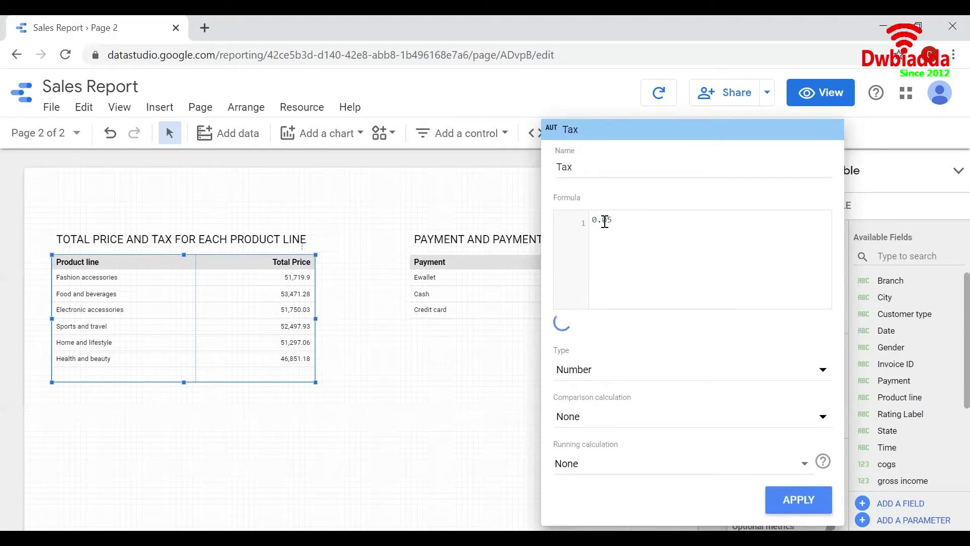
pyautogui.write('* tota')
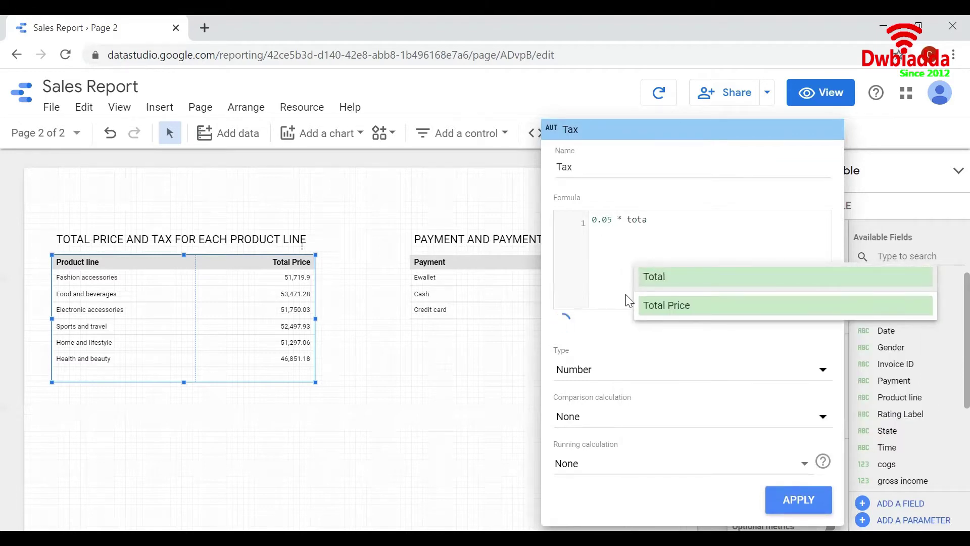
pyautogui.click(670, 314)
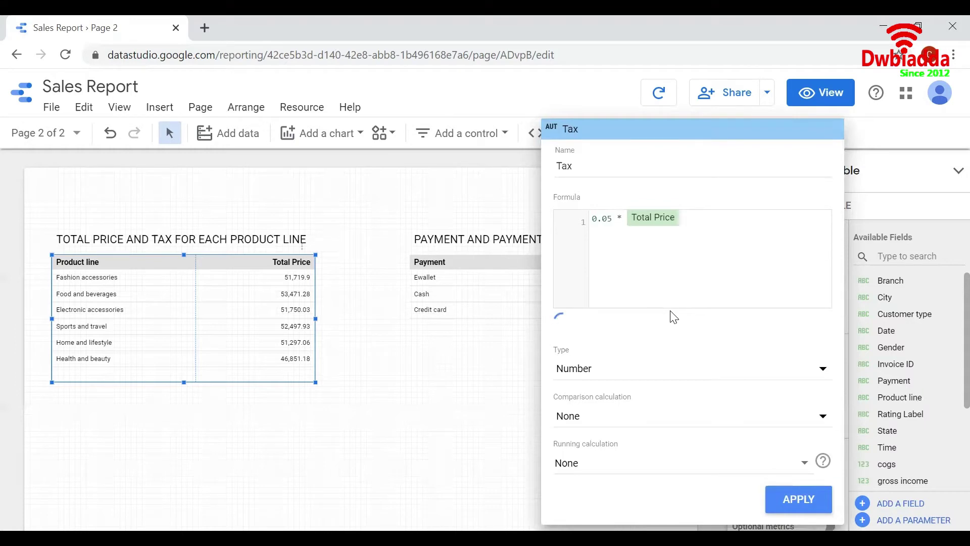
pyautogui.click(787, 499)
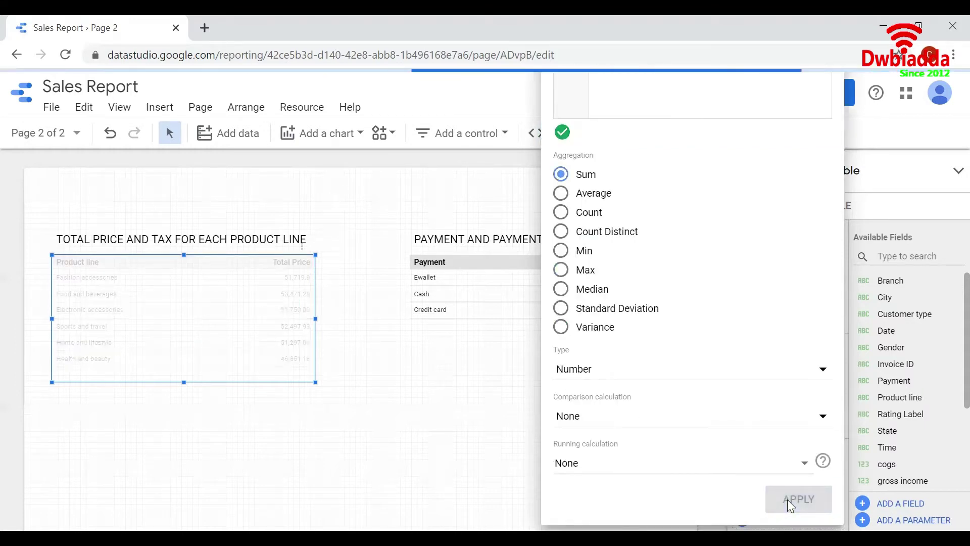
pyautogui.click(514, 462)
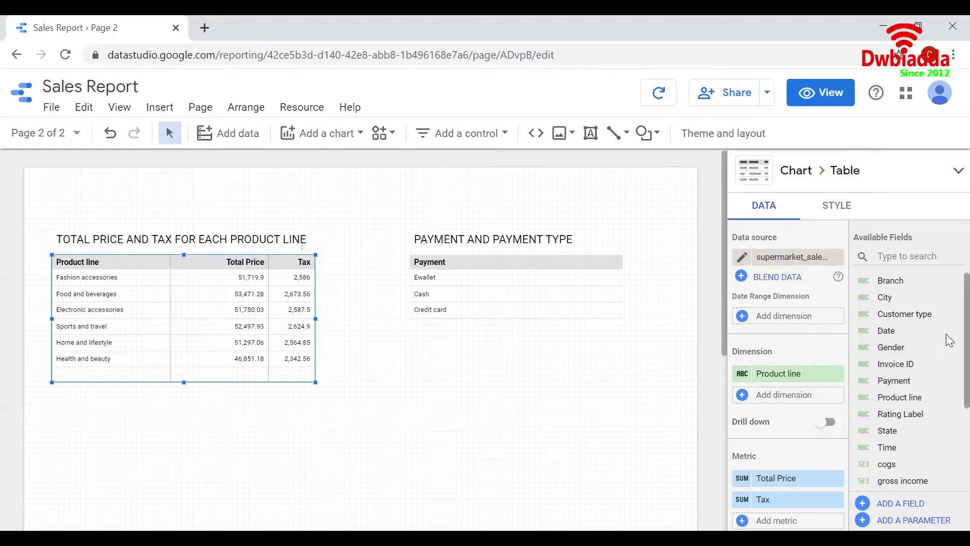
# - Look through the data source's available fields for the Tax field
pyautogui.scroll(-3, 949, 339)
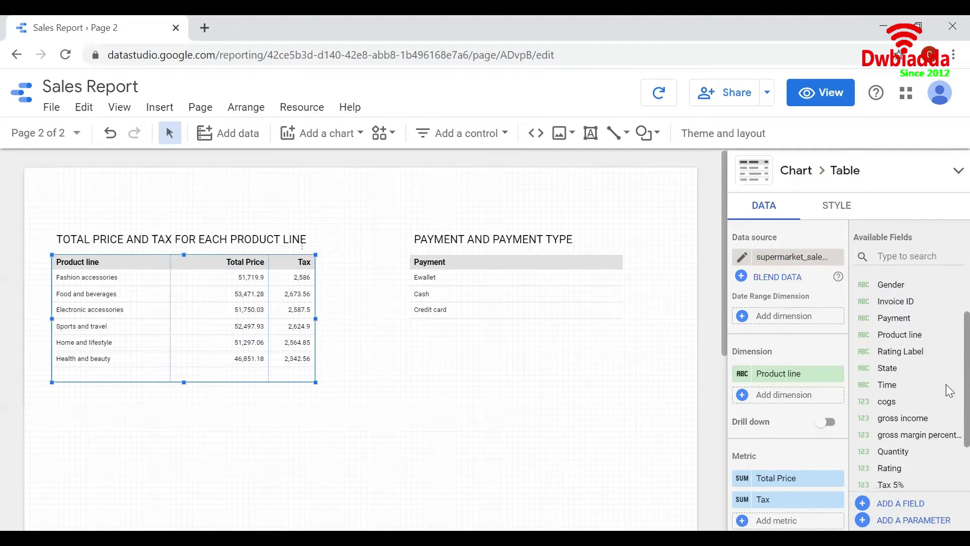
pyautogui.scroll(-1, 949, 424)
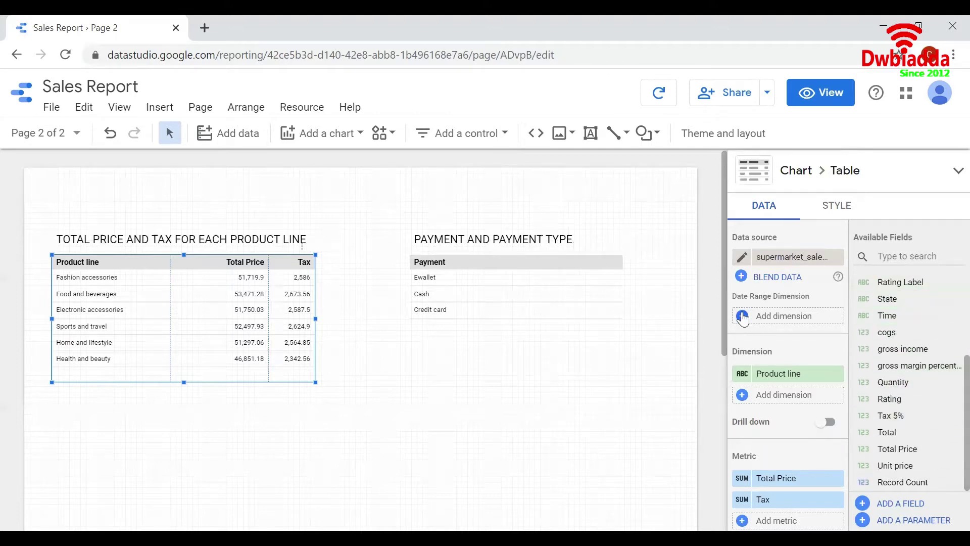
pyautogui.scroll(2, 949, 354)
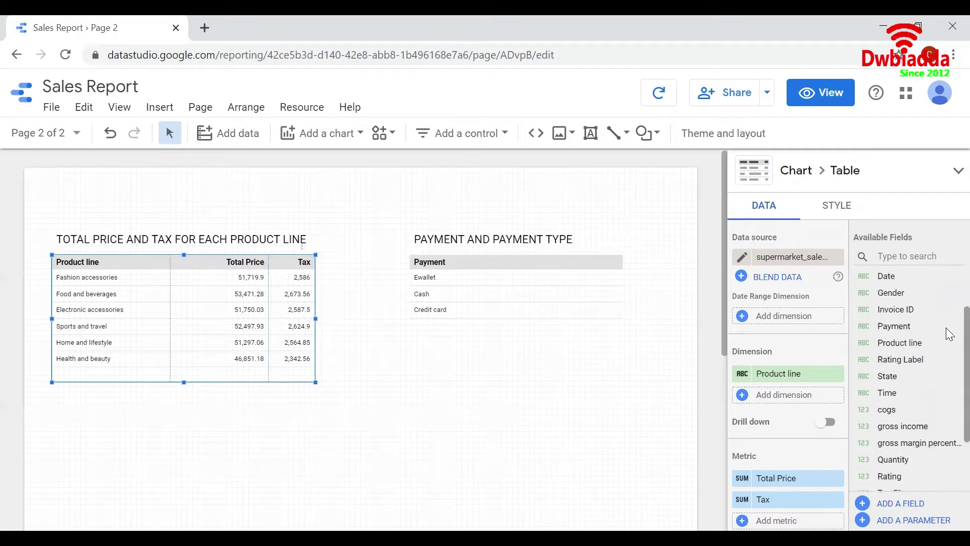
pyautogui.scroll(1, 949, 314)
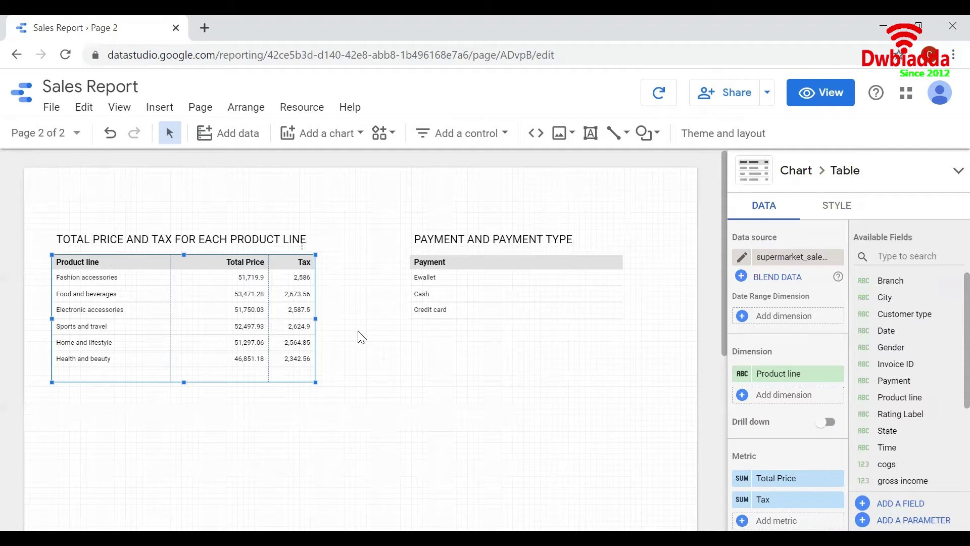
# - Start a new calculated dimension field named Payment Type for the payment table
pyautogui.click(467, 297)
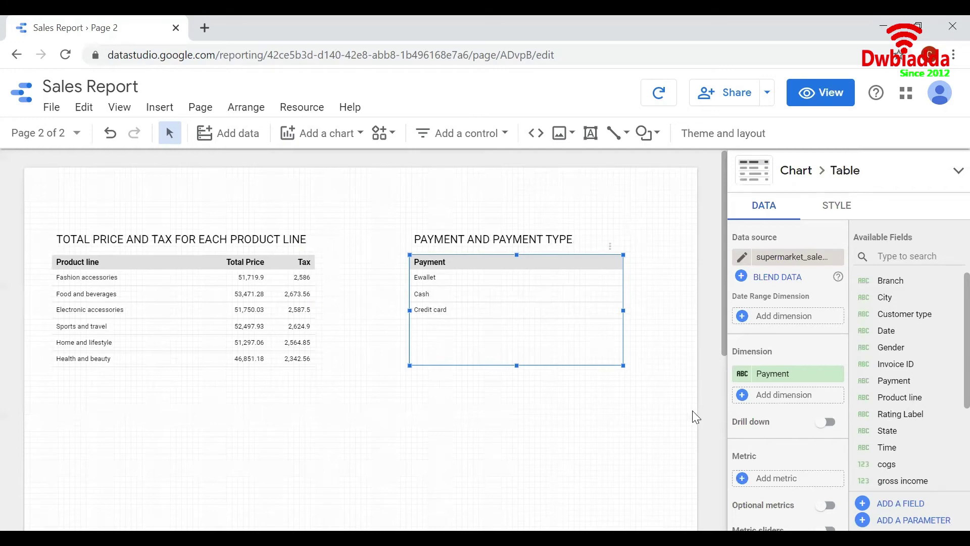
pyautogui.click(742, 396)
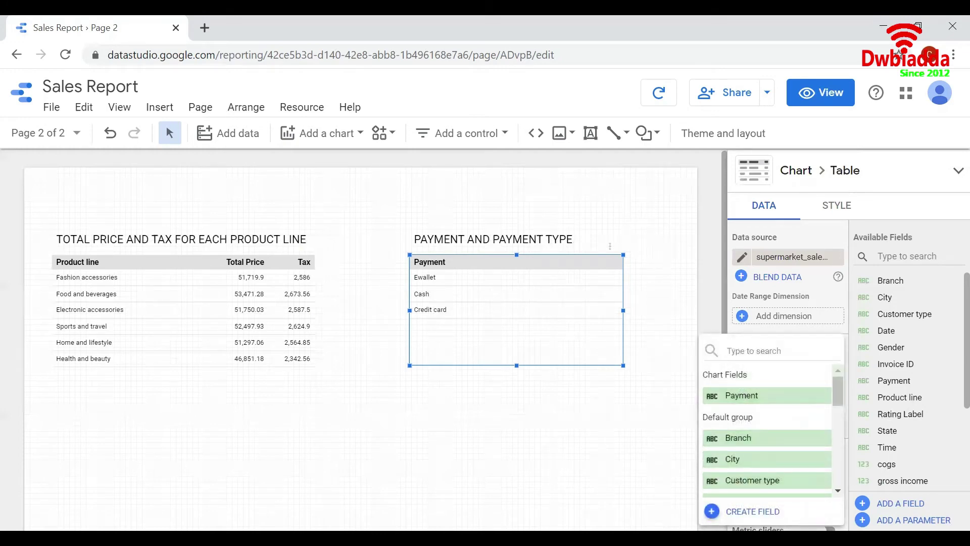
pyautogui.click(712, 511)
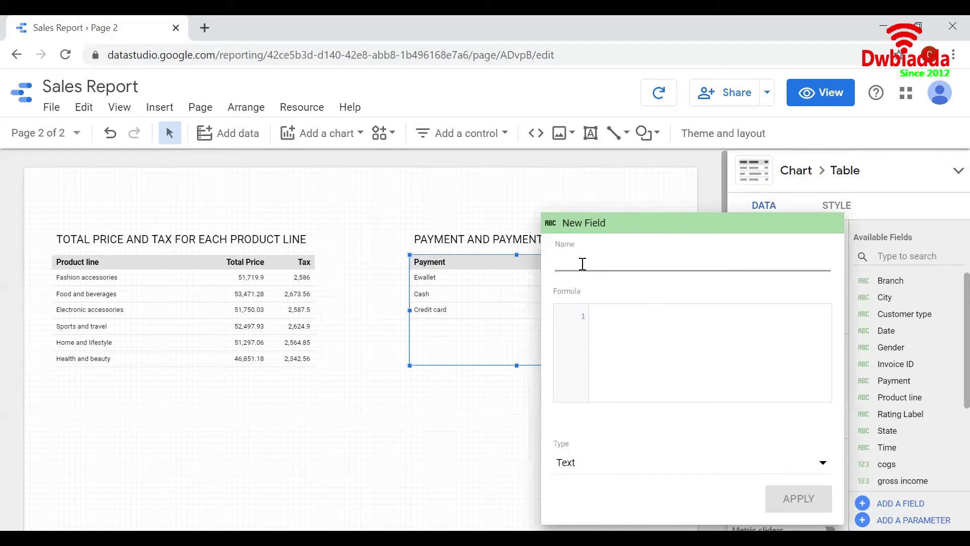
pyautogui.write('Paym')
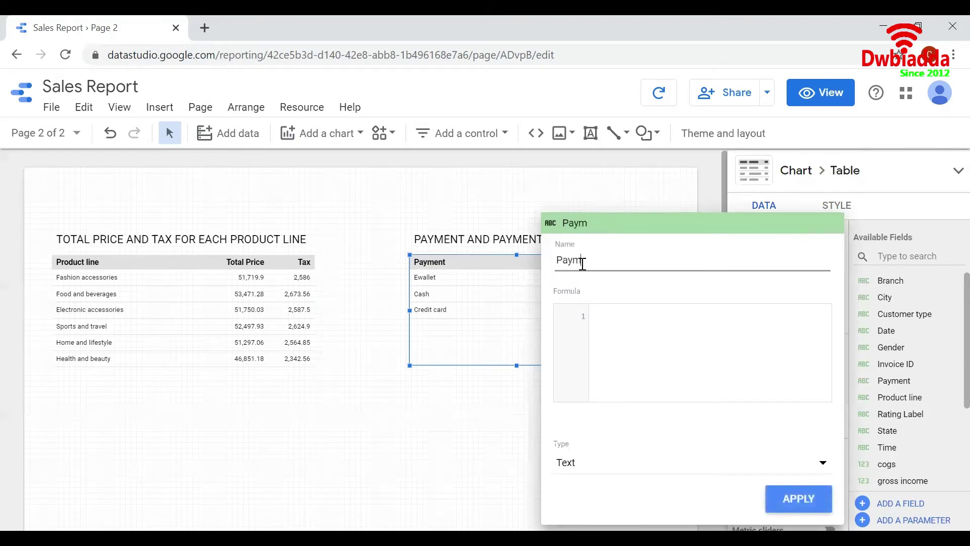
pyautogui.write('ent Type')
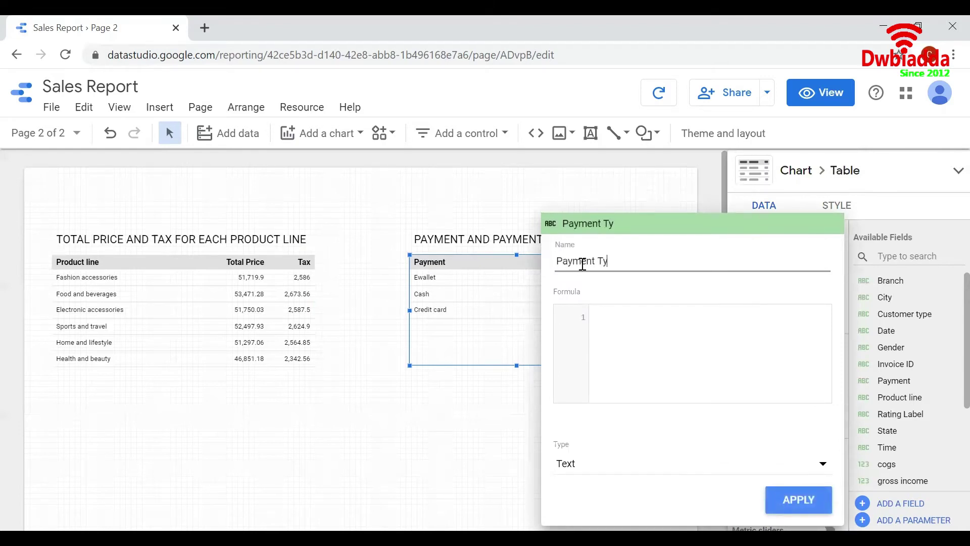
# - Set up the Payment Type formula as a CASE … END block with an empty line in between
pyautogui.click(596, 317)
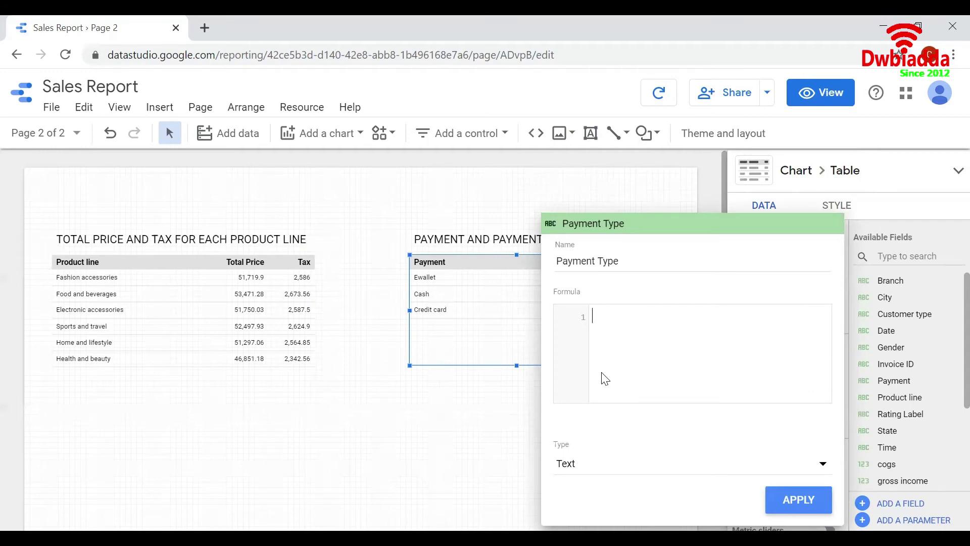
pyautogui.write('Cas')
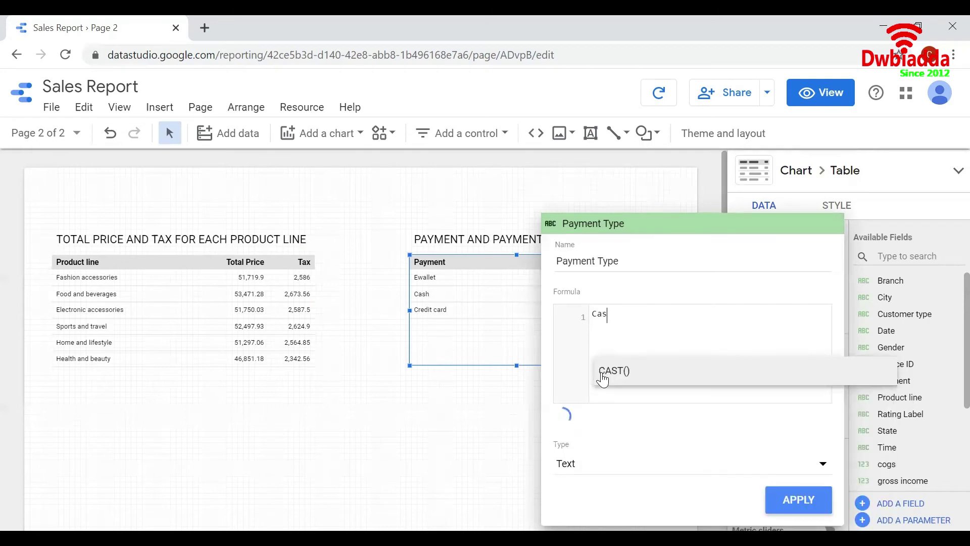
pyautogui.press('BackSpace')
pyautogui.press('BackSpace')
pyautogui.write('ASE')
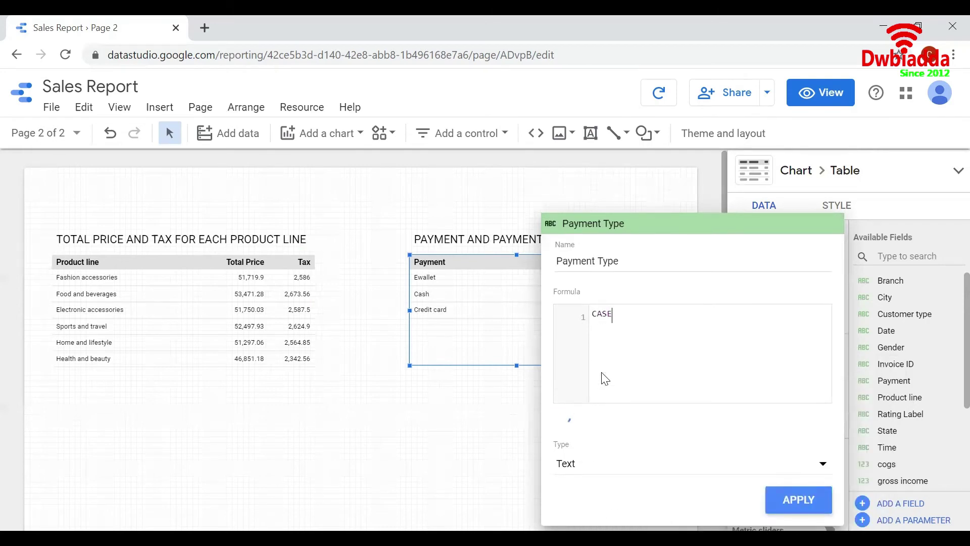
pyautogui.press('Return')
pyautogui.write('END')
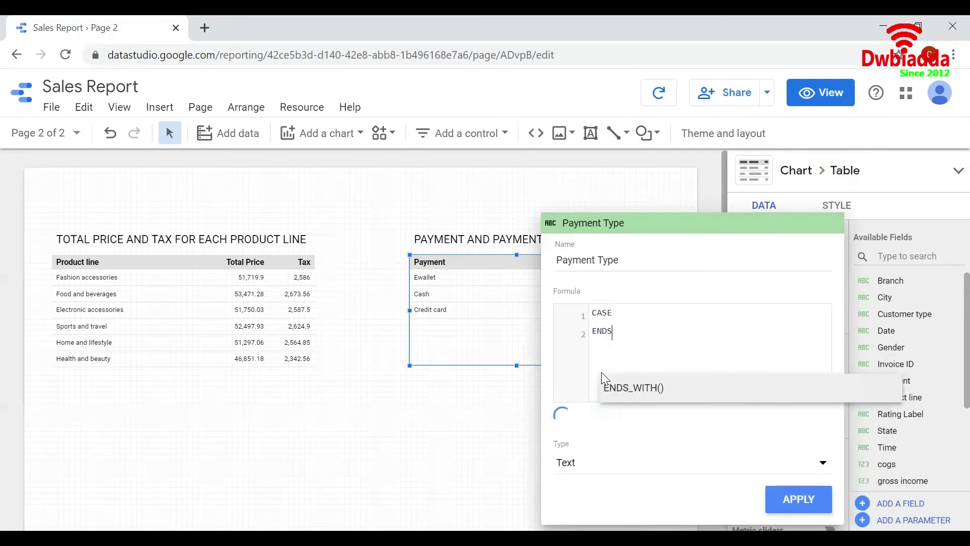
pyautogui.click(629, 316)
pyautogui.press('Return')
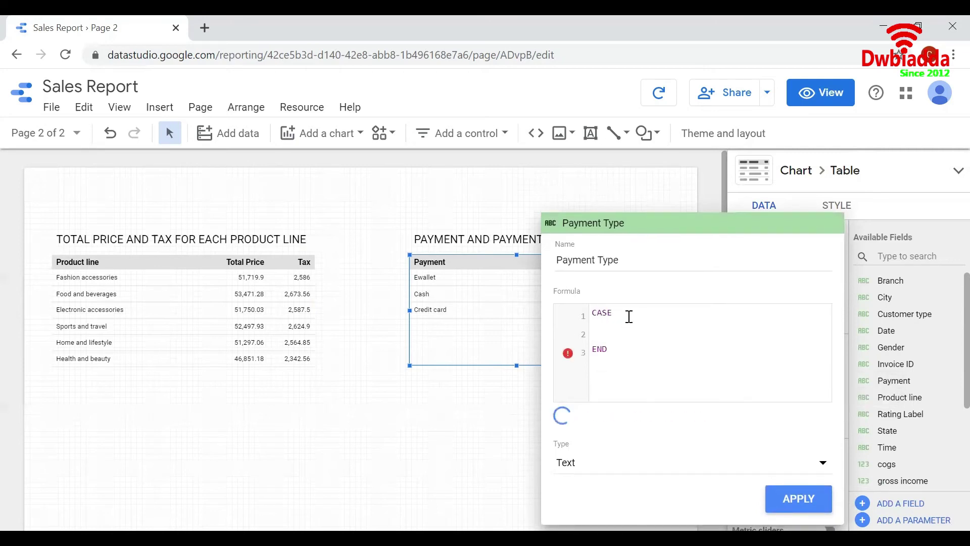
# - Add the condition WHEN Payment = "Ewallet" THEN "Type A" inside the CASE block
pyautogui.write('WHEN Pay')
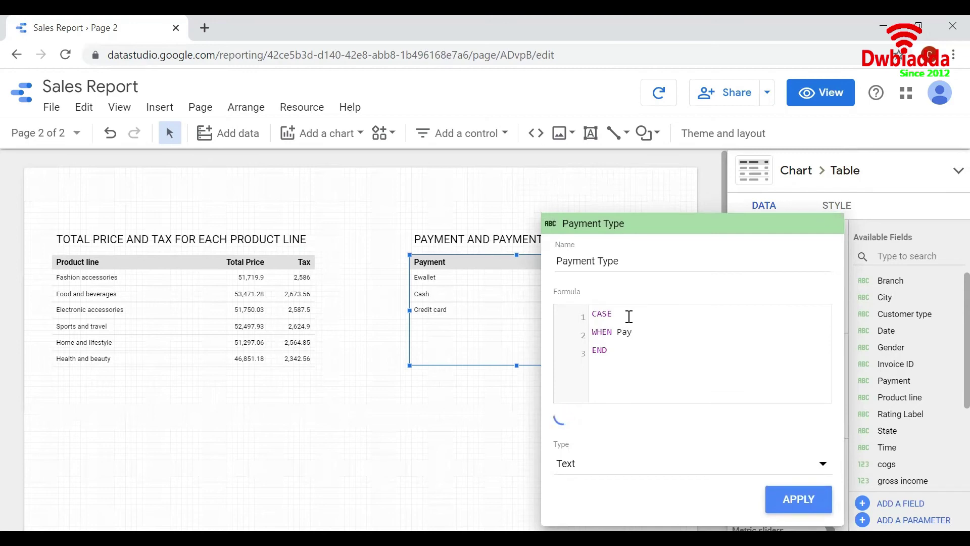
pyautogui.write('men')
pyautogui.press('Return')
pyautogui.write('"Ewallet"')
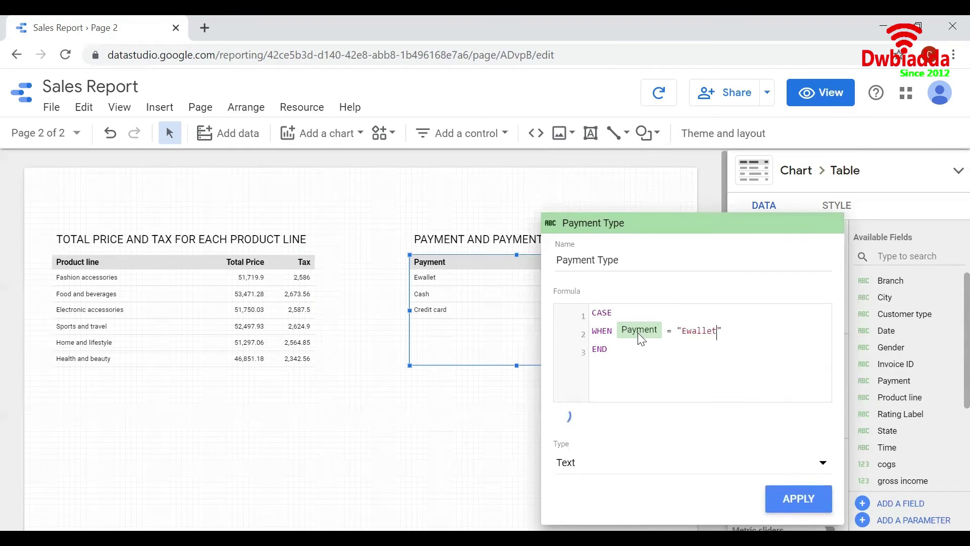
pyautogui.write(' THEN')
pyautogui.write(' Type A"')
pyautogui.press('Left')
pyautogui.press('Left')
pyautogui.press('Left')
pyautogui.press('Left')
pyautogui.press('Left')
pyautogui.write('"')
# - Add the condition WHEN Payment = "Cash" THEN "Type B" on a new line below the Ewallet condition
pyautogui.click(802, 328)
pyautogui.press('Return')
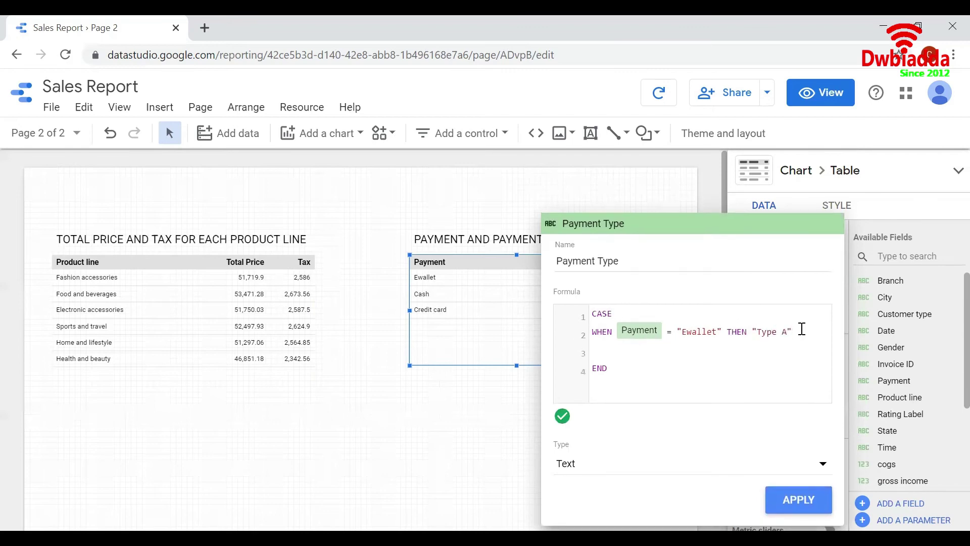
pyautogui.write('WHEN ')
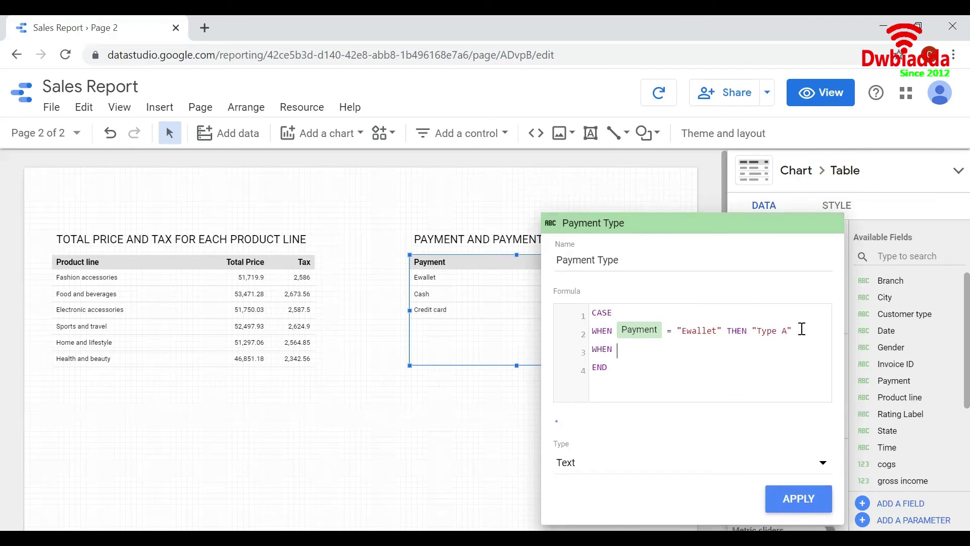
pyautogui.write('PAYMEN')
pyautogui.press('Return')
pyautogui.write('= "CAS')
pyautogui.press('BackSpace')
pyautogui.press('BackSpace')
pyautogui.write('ash')
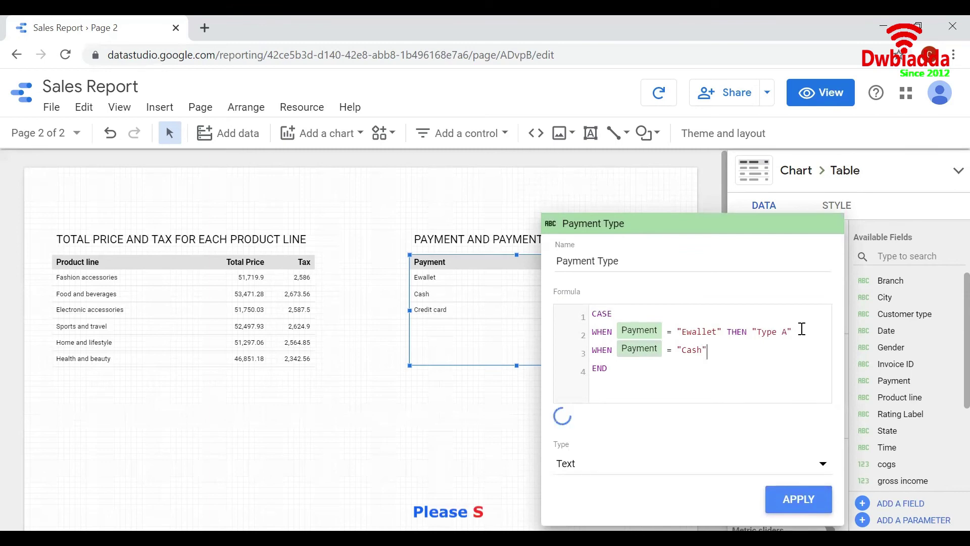
pyautogui.press('End')
pyautogui.write('THEN ')
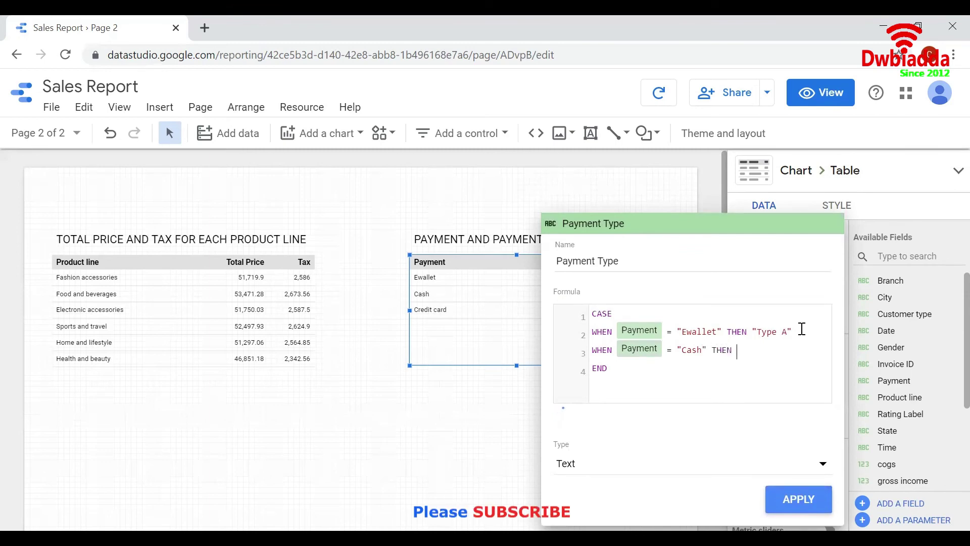
pyautogui.write('"Type')
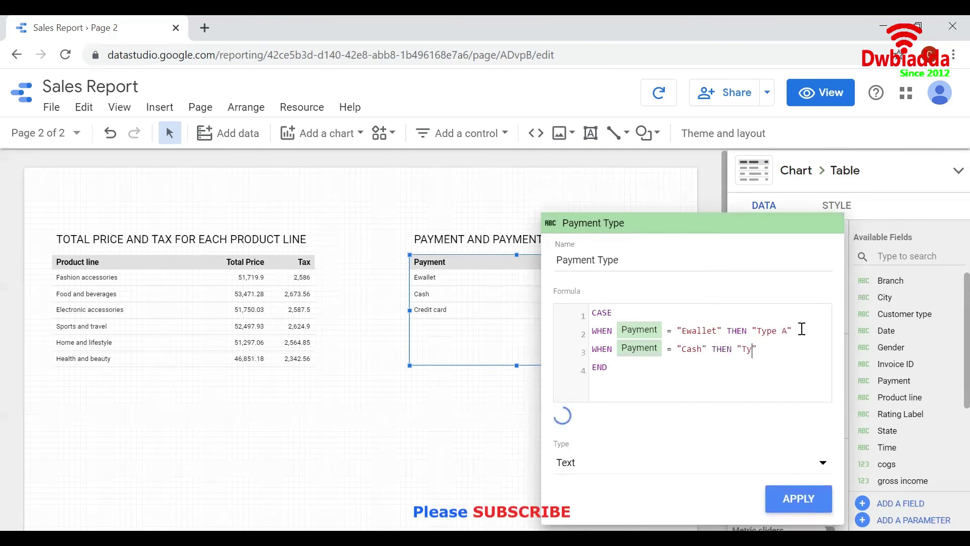
pyautogui.write(' B')
pyautogui.press('End')
# - Add the condition WHEN Payment = "Credit card" THEN "Type C" below the Cash condition and apply the Payment Type field
pyautogui.press('Return')
pyautogui.write('W')
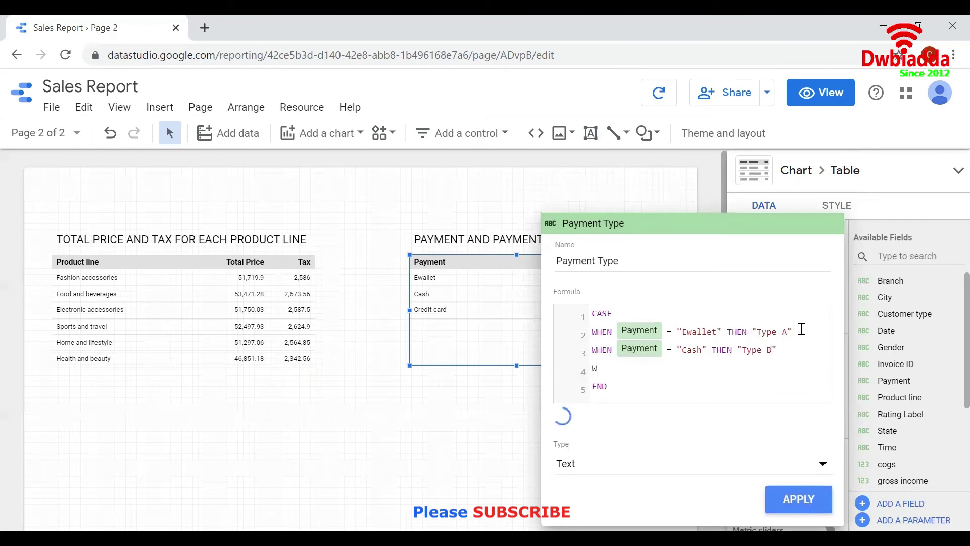
pyautogui.write('HEN Payment')
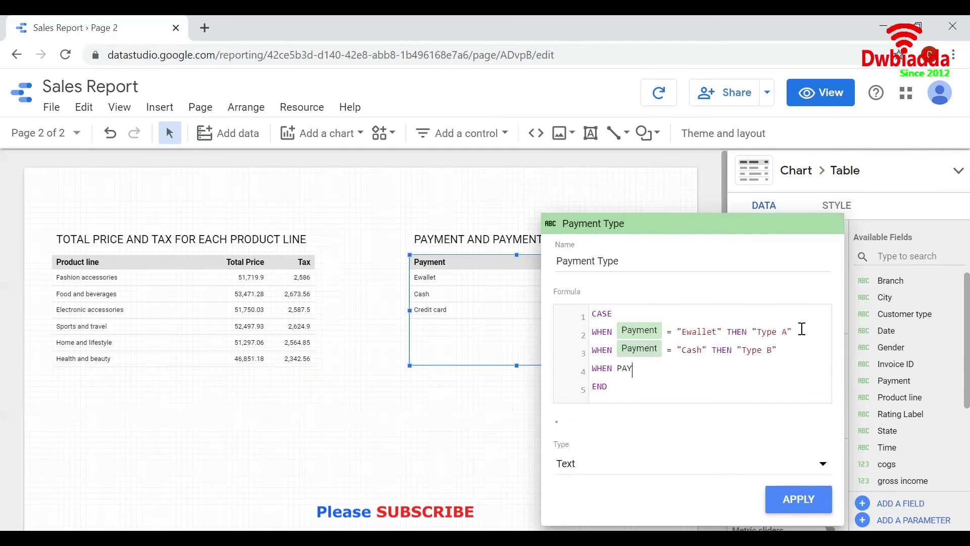
pyautogui.write(' = "')
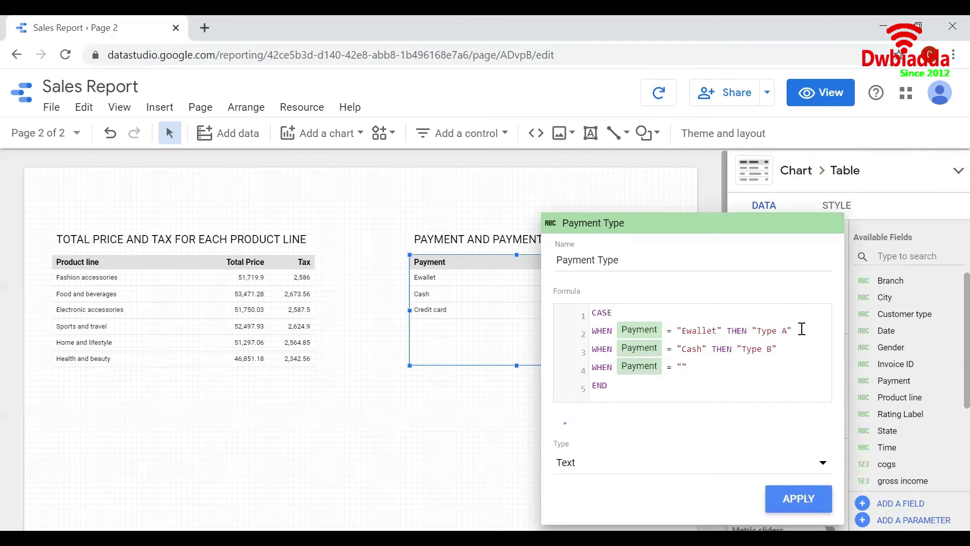
pyautogui.write('Credit')
pyautogui.write(' card')
pyautogui.write('" ')
pyautogui.write('THEN')
pyautogui.write(' "Ty')
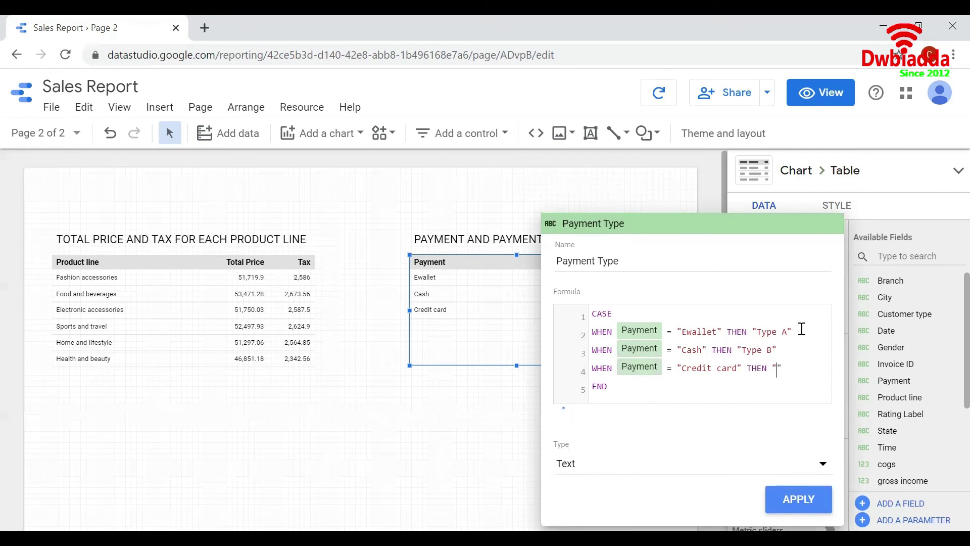
pyautogui.write('pe C')
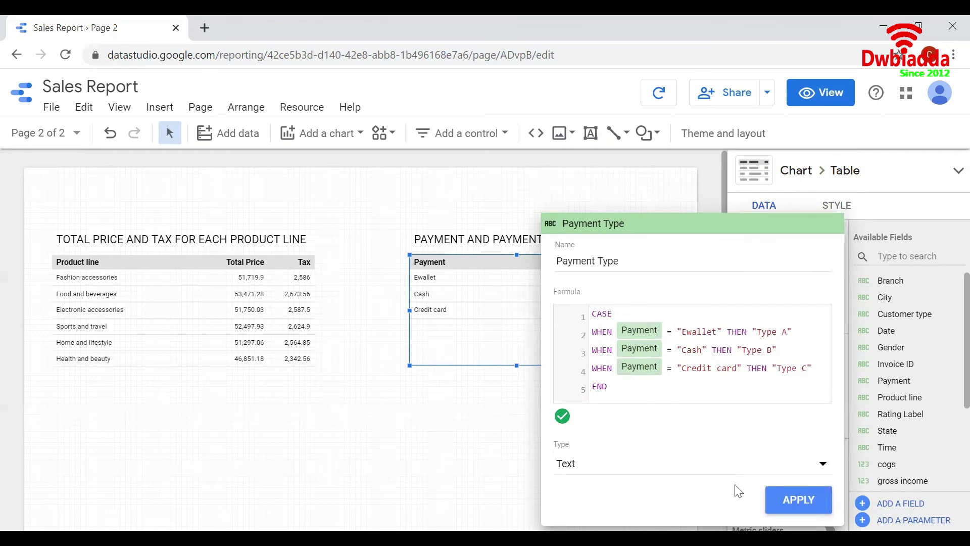
pyautogui.click(789, 500)
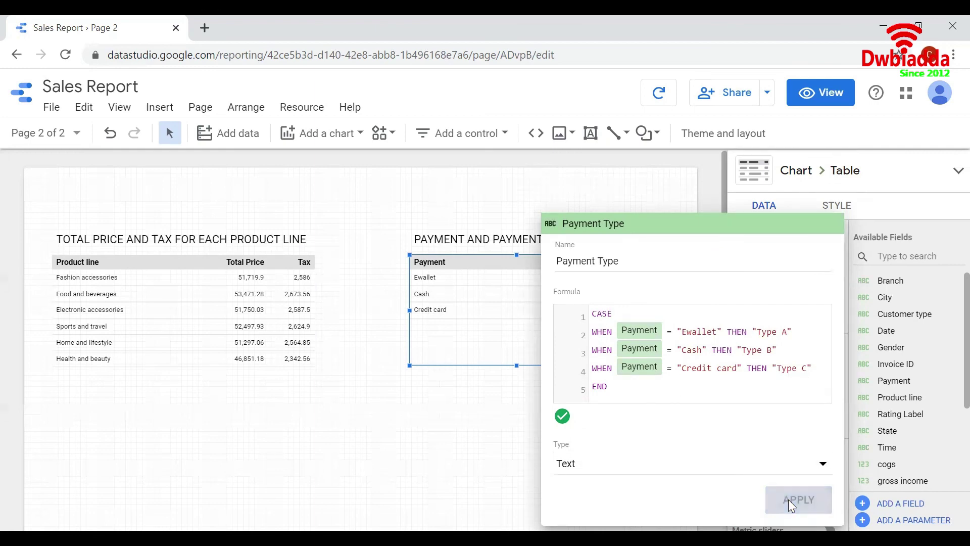